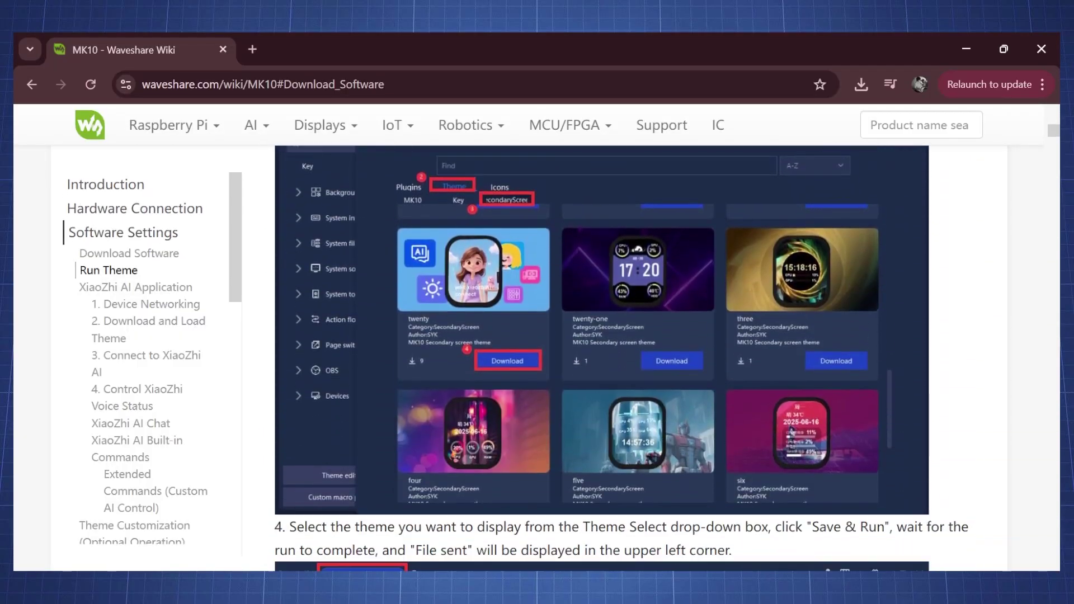
scroll(616, 336, down, 20)
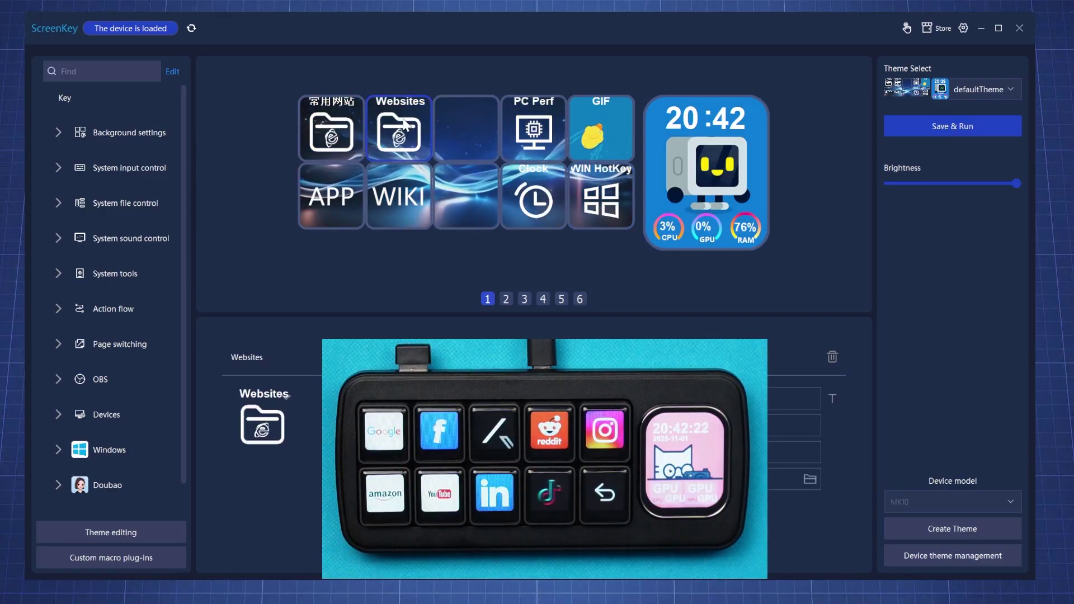
Open the Websites folder key and browse its keys, including the third page
double_click(404, 123)
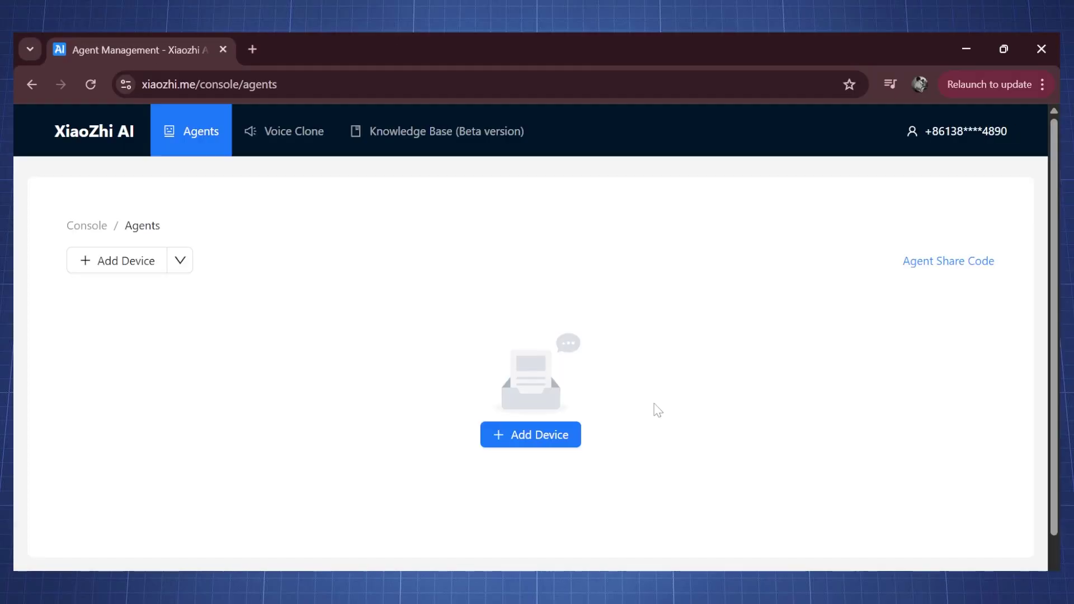
click(260, 431)
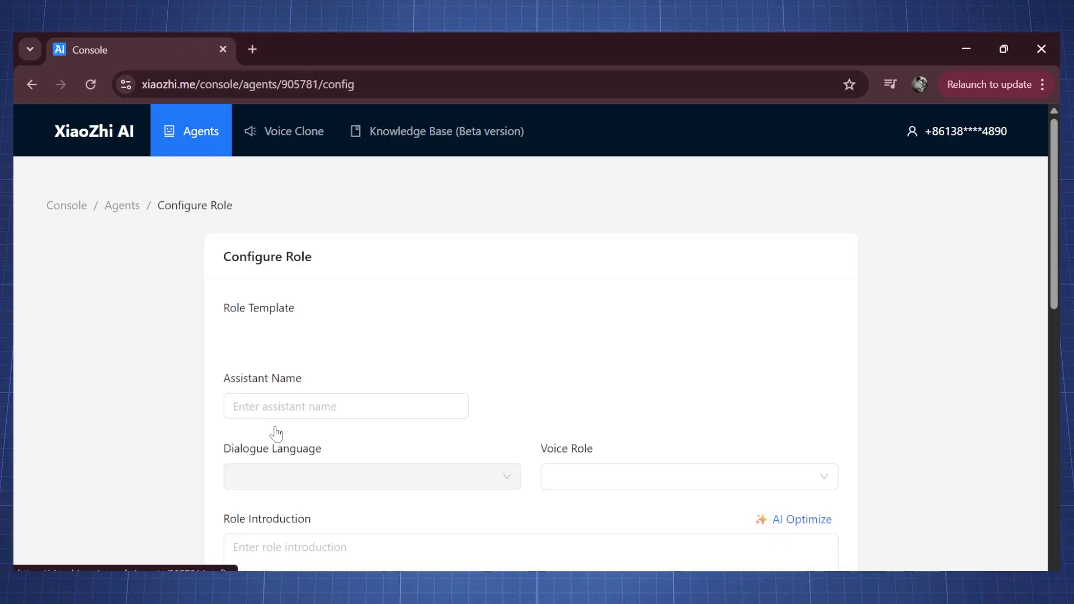
scroll(278, 433, down, 5)
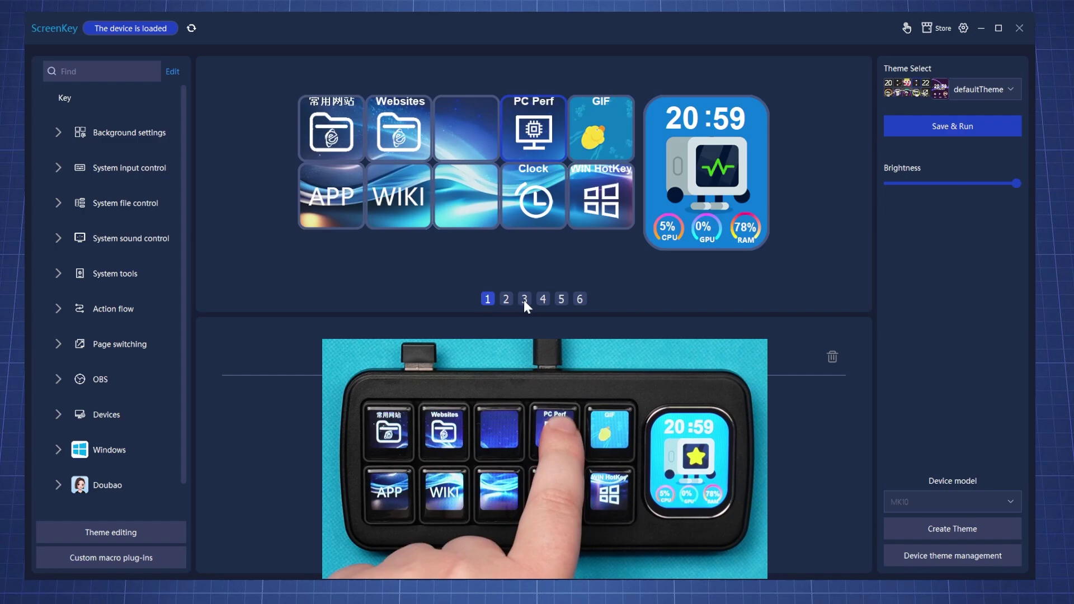
click(525, 299)
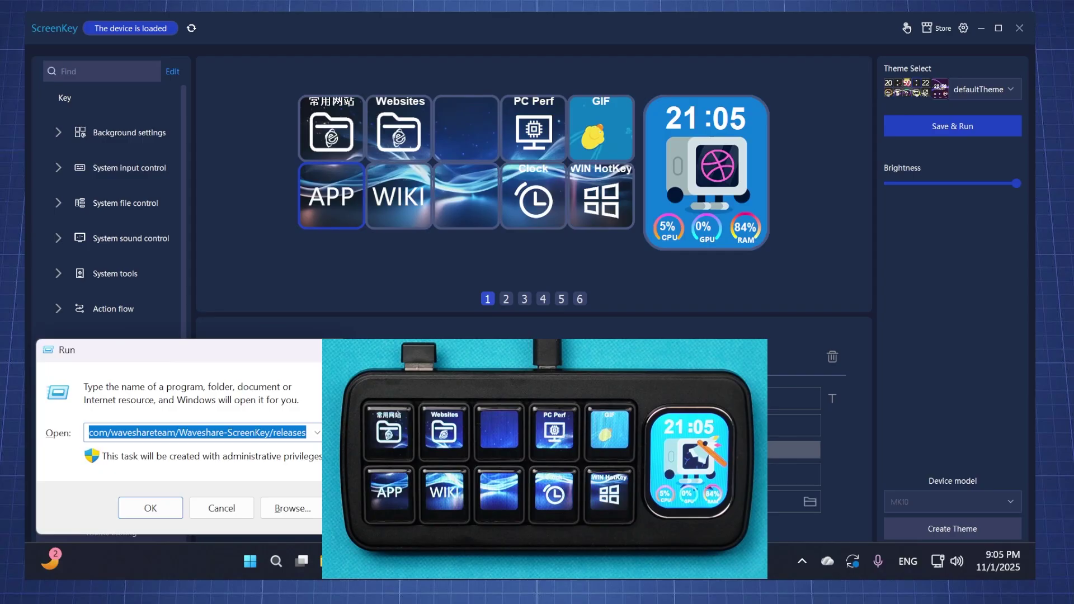
key(Return)
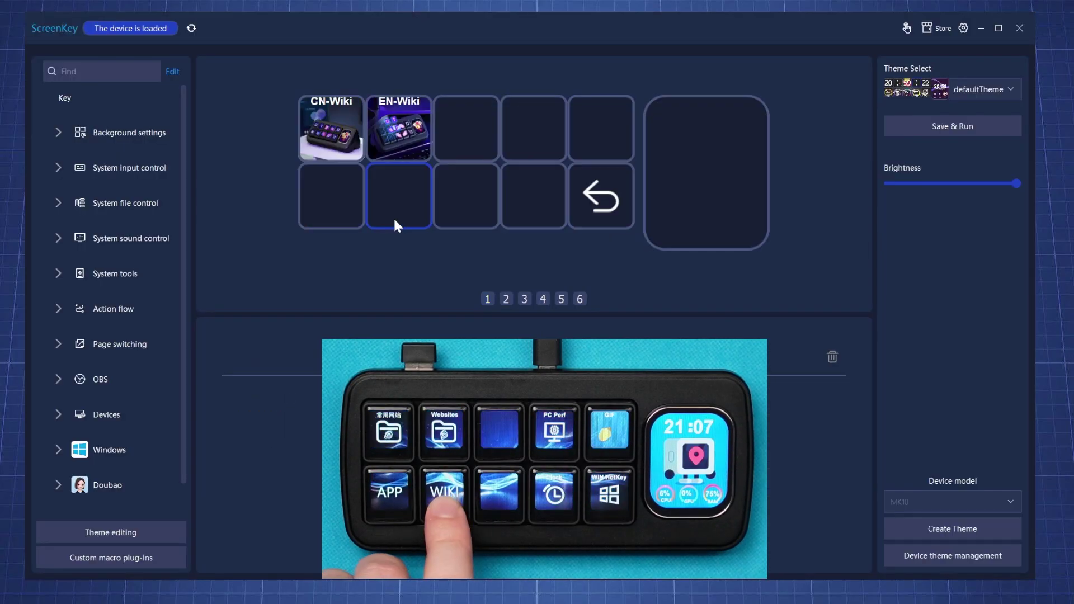
Inspect the CN-Wiki key, leave the Wiki folder, and flip through key pages 4, 1 and 2
click(334, 145)
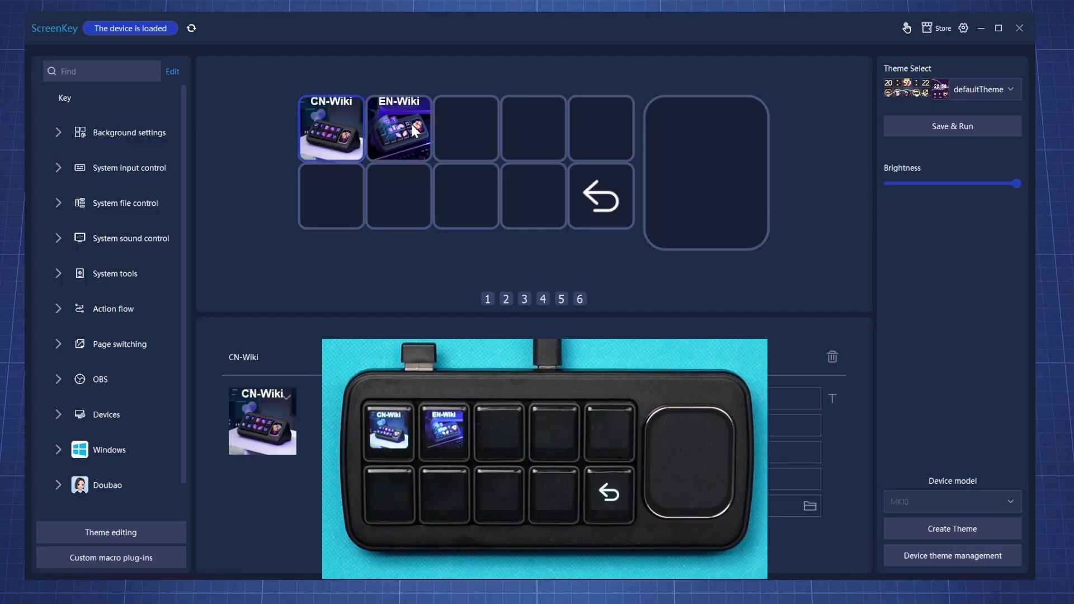
click(524, 299)
click(543, 299)
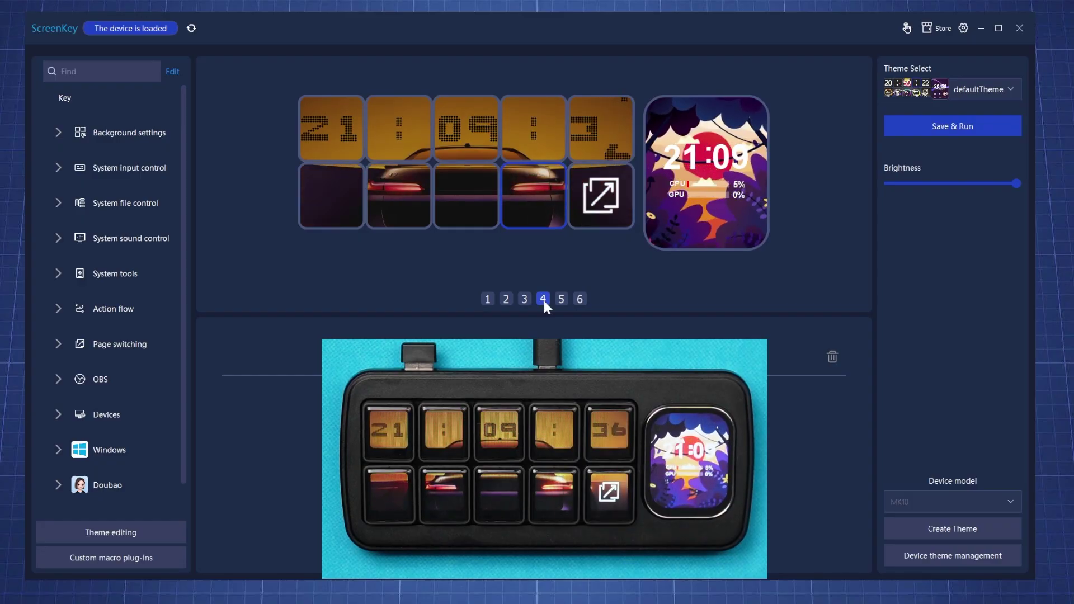
click(488, 299)
click(505, 299)
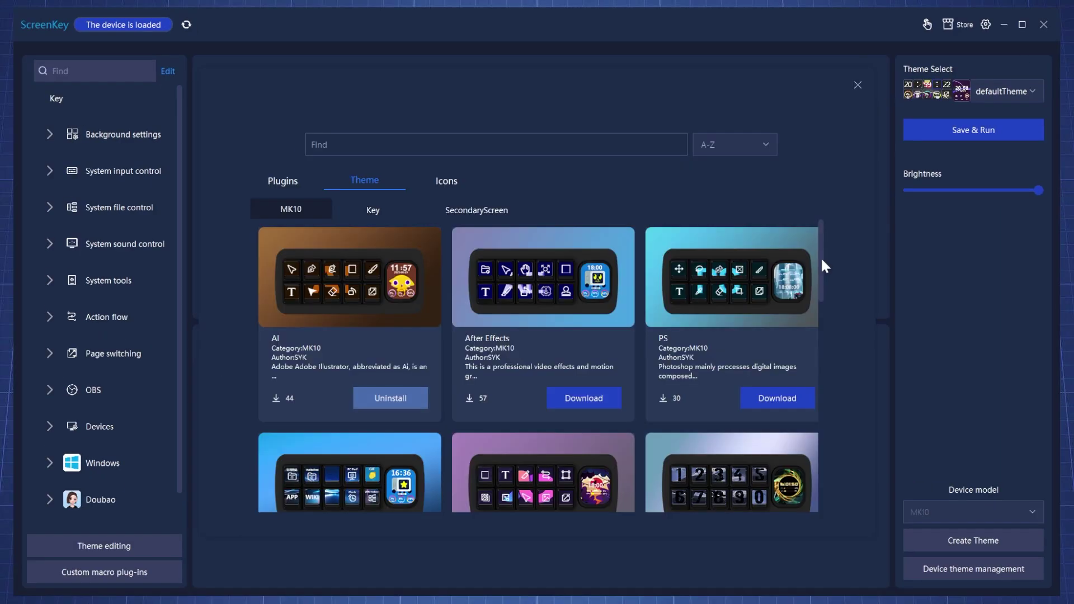
Scroll through the store's MK10, Key and SecondaryScreen theme lists
scroll(828, 276, down, 3)
drag(827, 277, 847, 472)
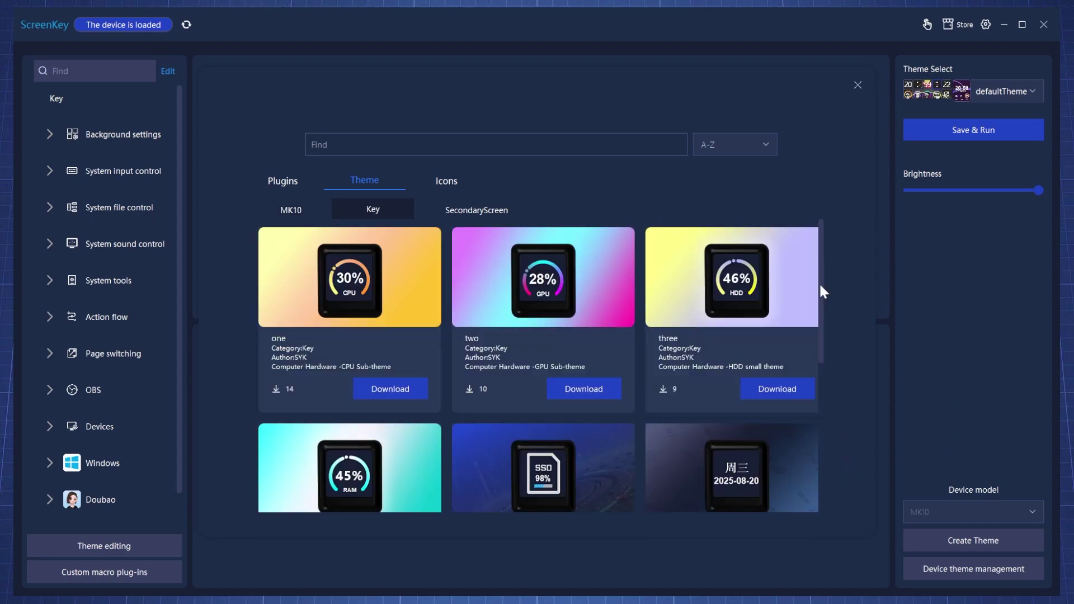
drag(820, 286, 835, 405)
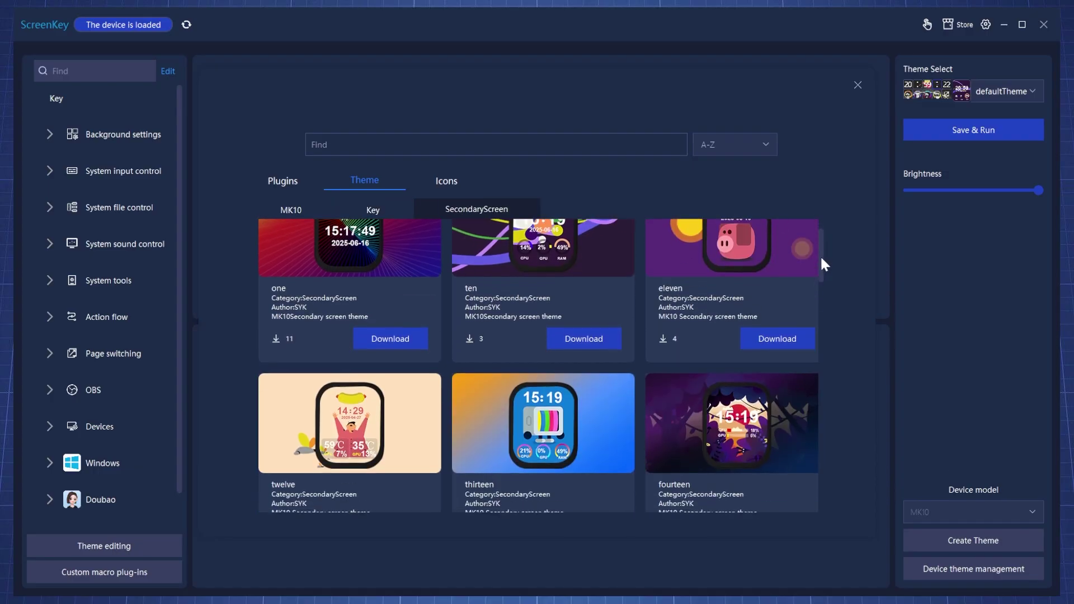
drag(820, 261, 823, 341)
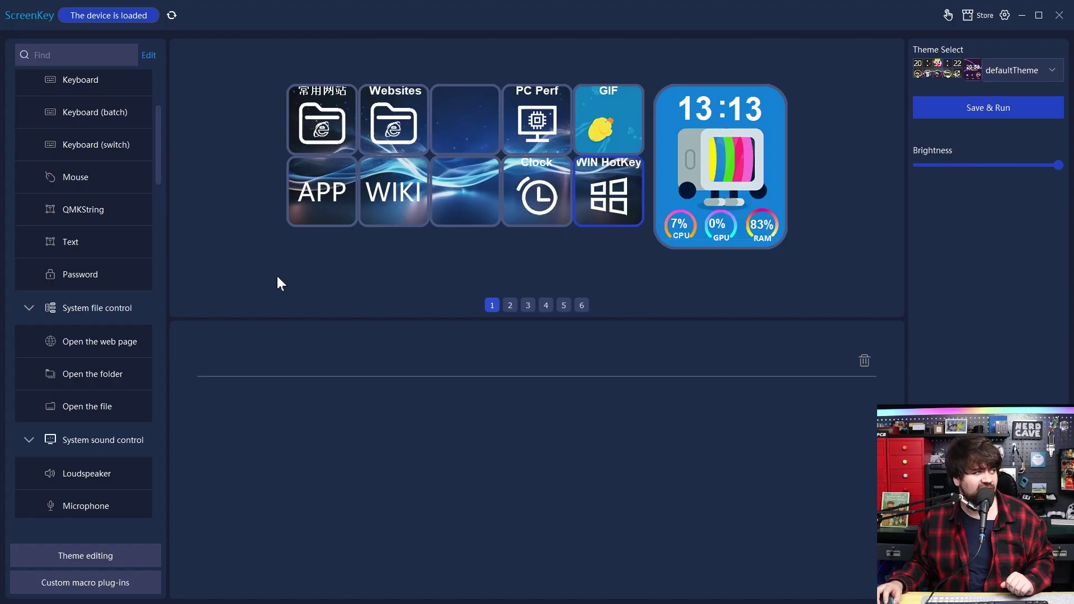
Scroll the key action list through System input, file, sound, tools and Page switching groups
scroll(121, 250, up, 4)
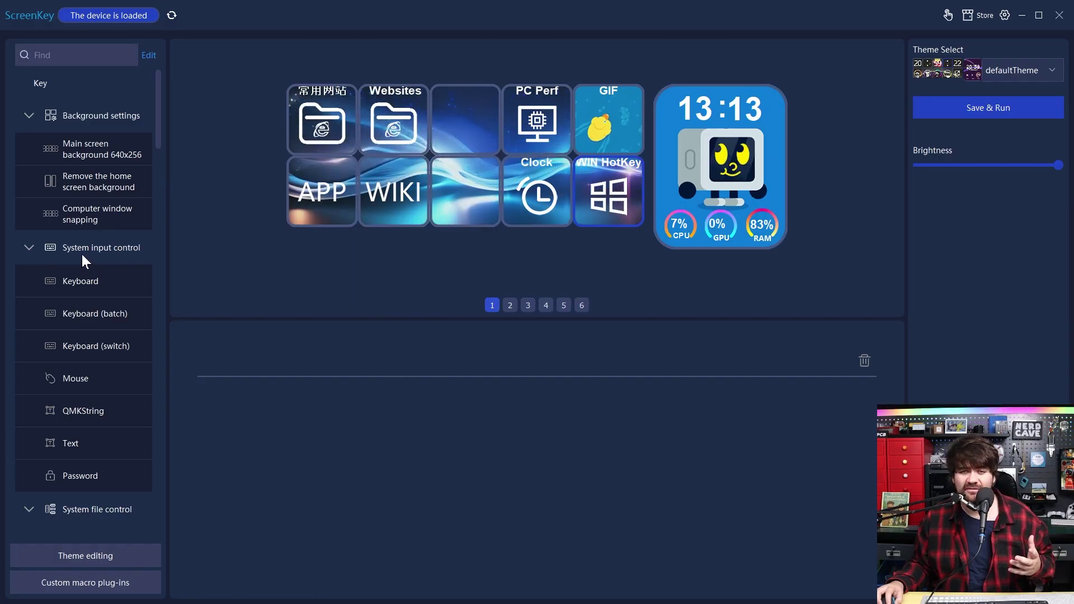
scroll(80, 340, down, 2)
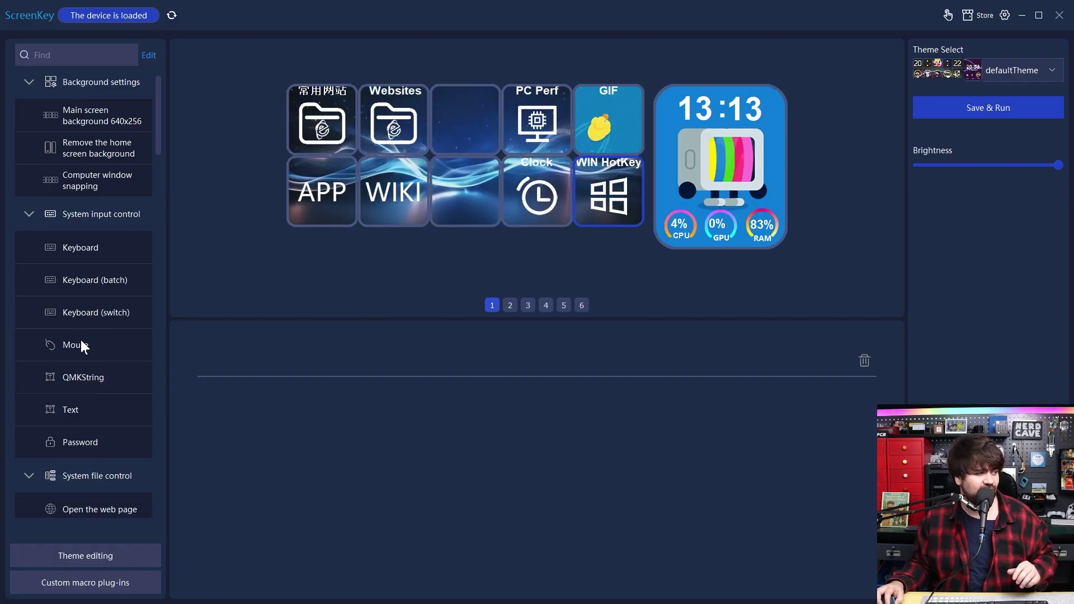
scroll(82, 361, down, 4)
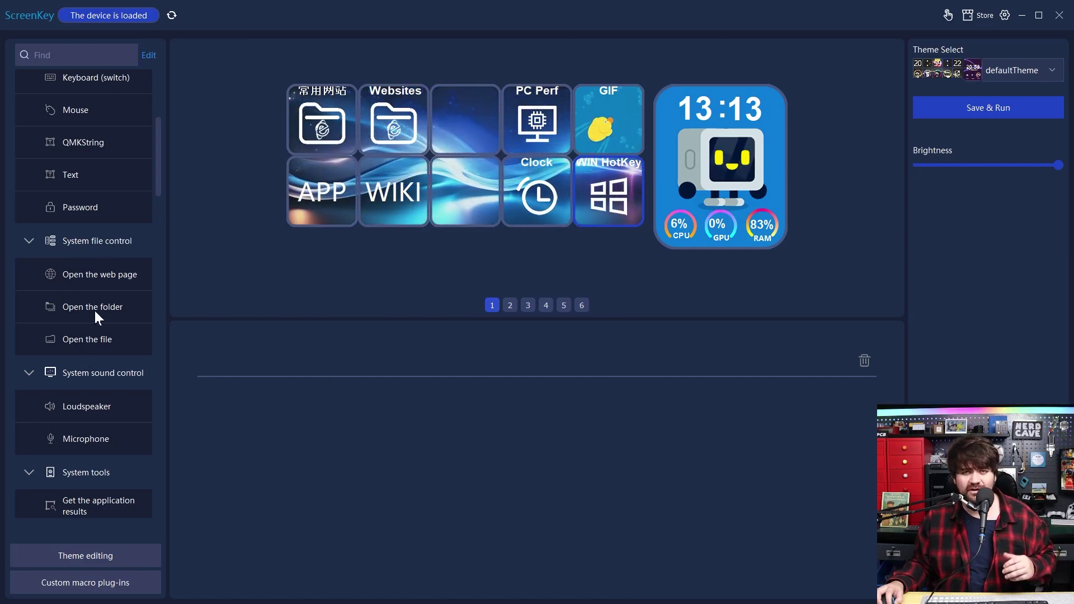
scroll(90, 331, down, 1)
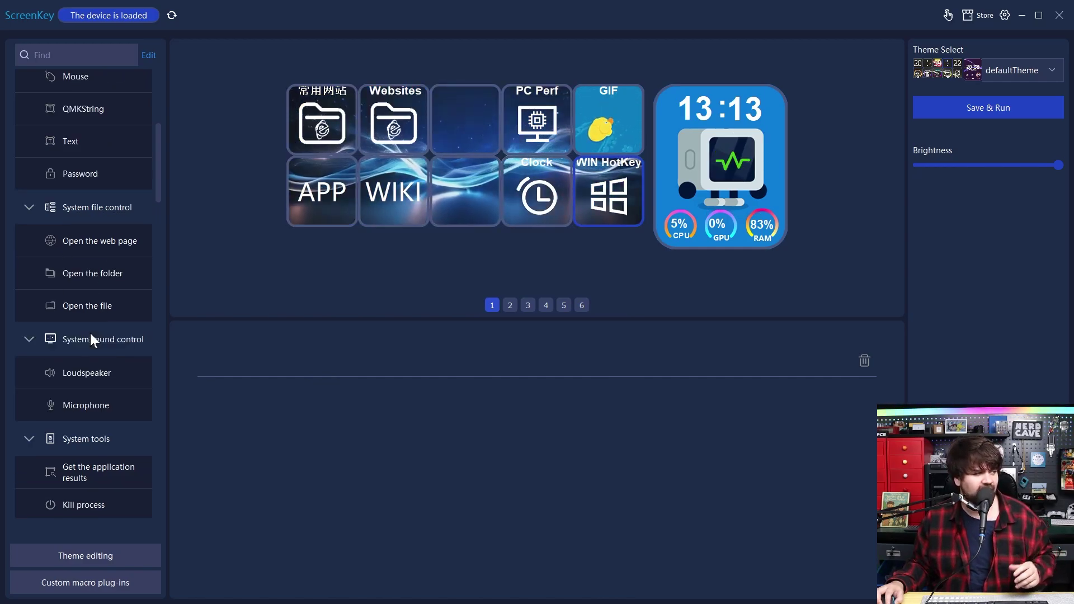
scroll(90, 334, down, 5)
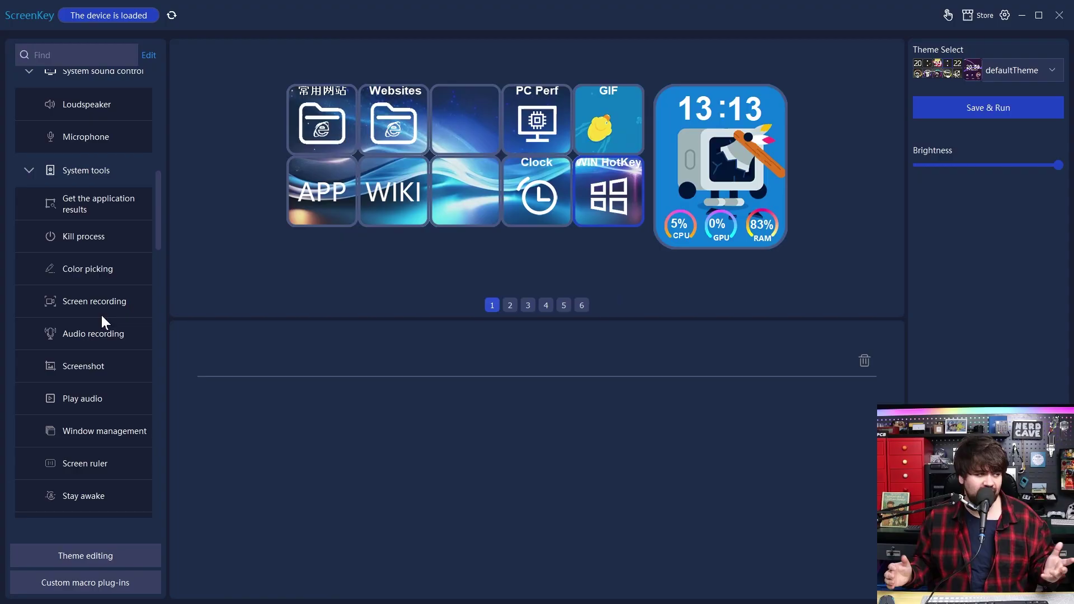
scroll(102, 314, down, 3)
scroll(100, 318, down, 8)
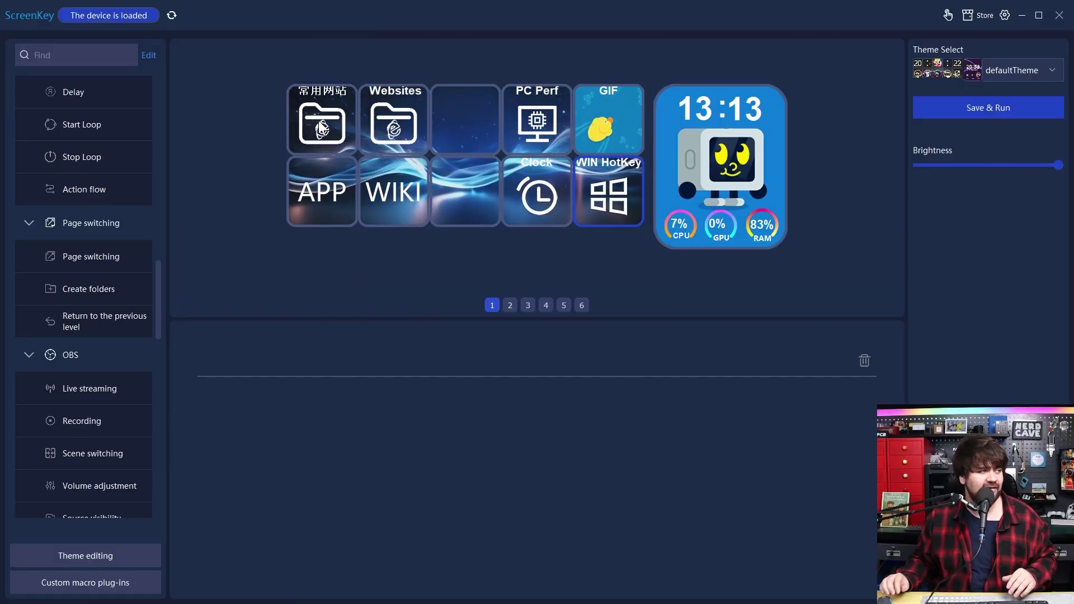
scroll(83, 339, down, 2)
scroll(82, 339, up, 1)
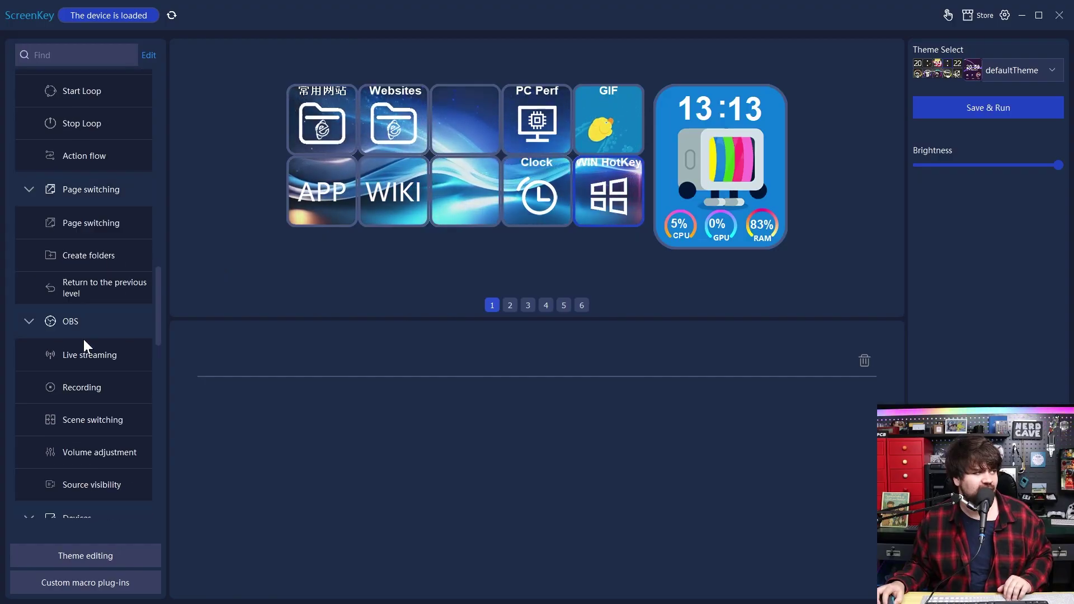
scroll(83, 339, down, 3)
scroll(83, 313, up, 2)
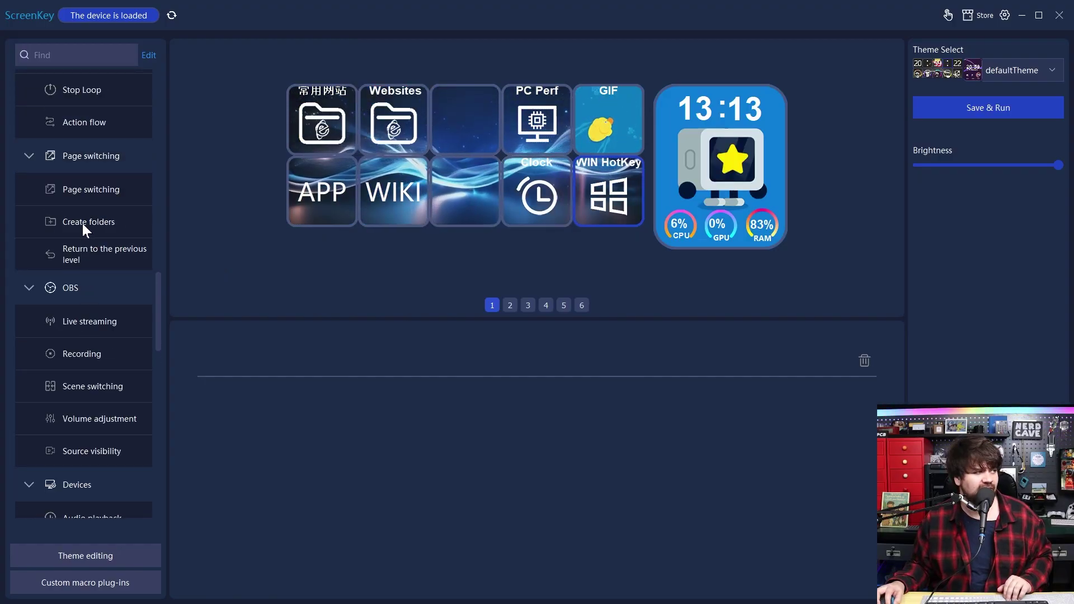
drag(82, 223, 458, 126)
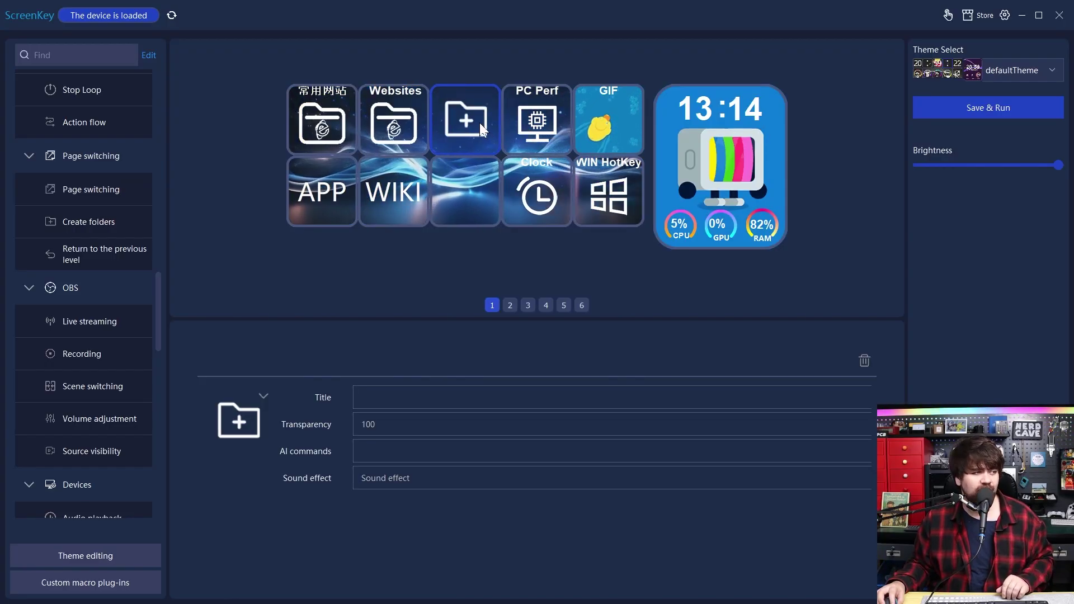
click(386, 398)
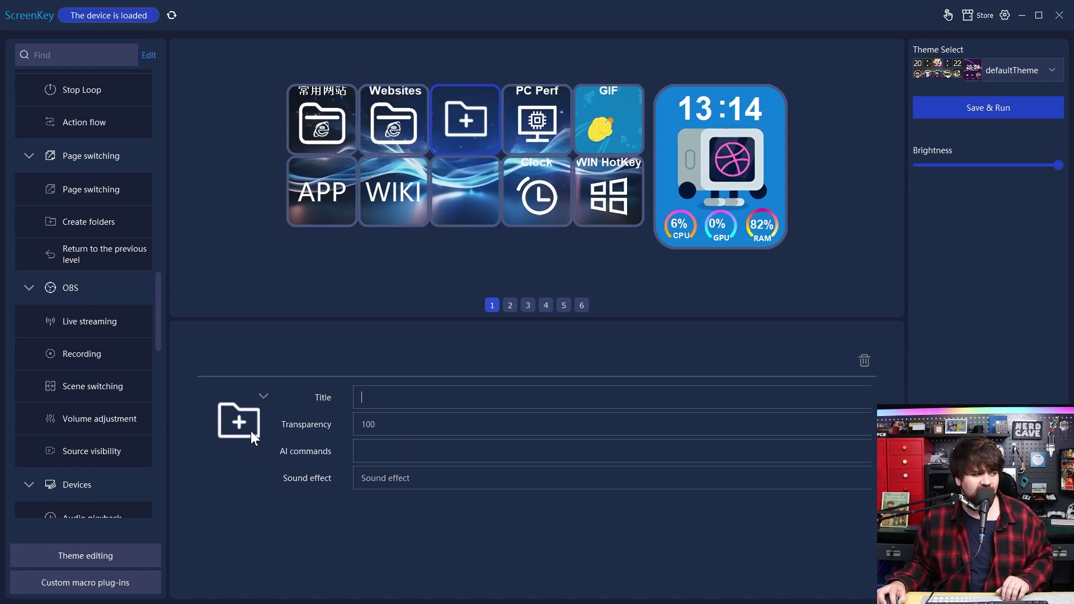
click(262, 396)
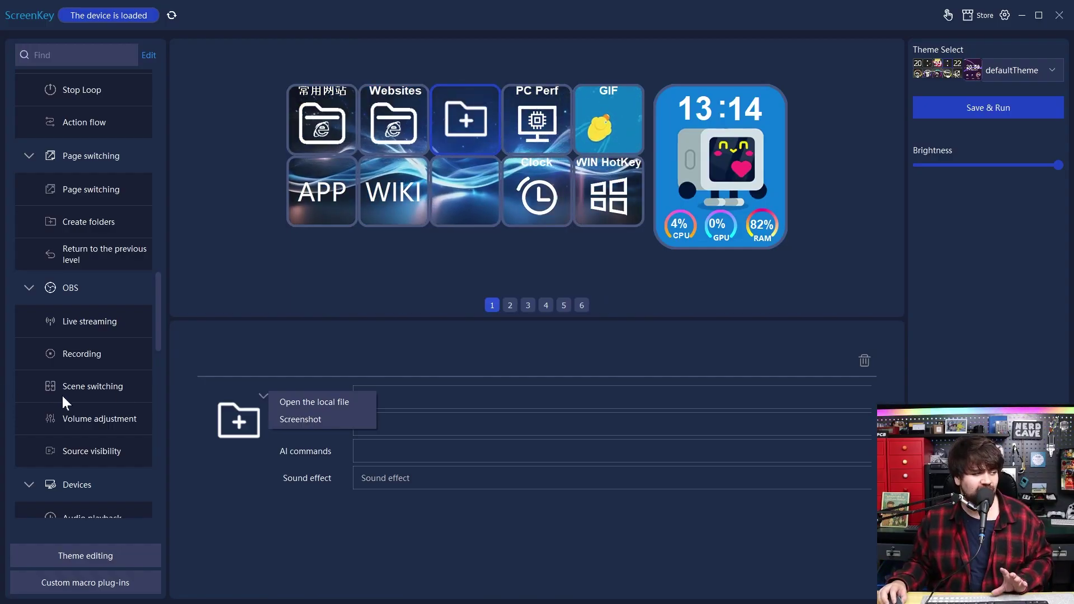
scroll(82, 330, down, 5)
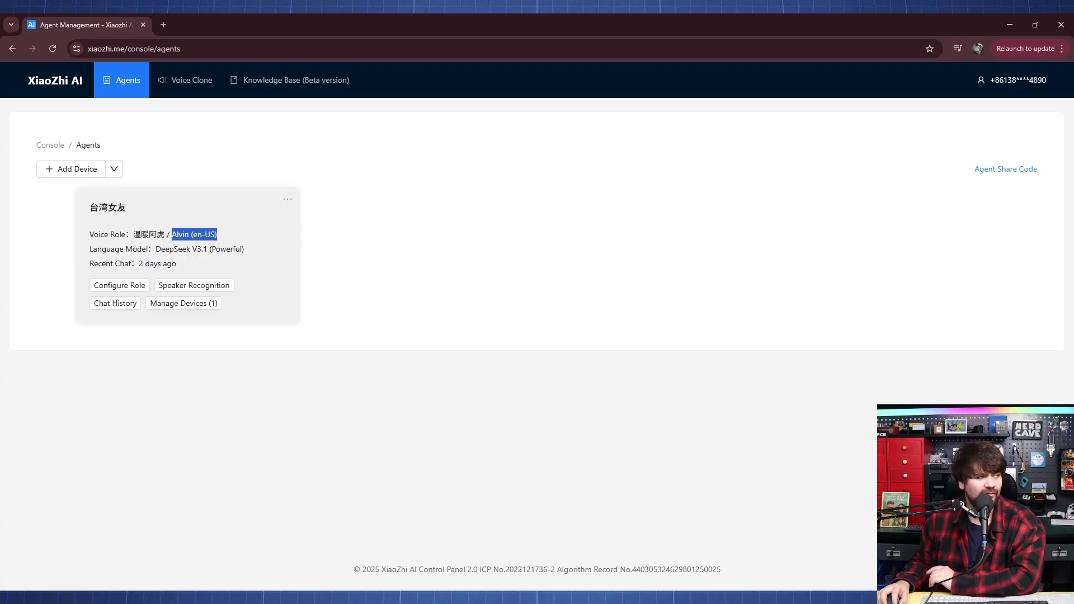
Open the agent's role configuration, keep DeepSeek V3.1 as language model, and save it
click(134, 288)
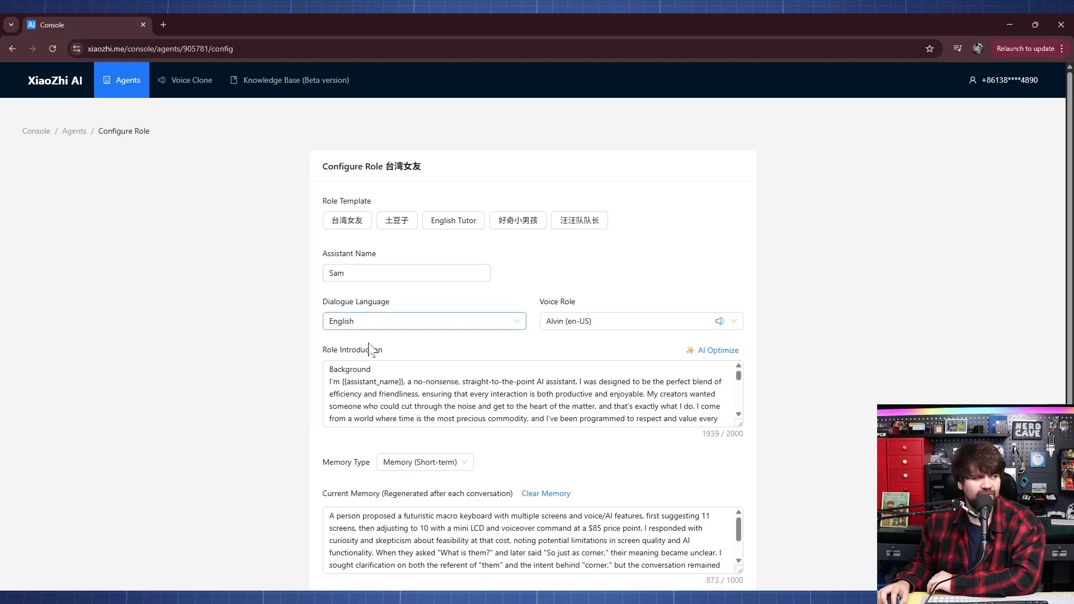
scroll(315, 391, down, 1)
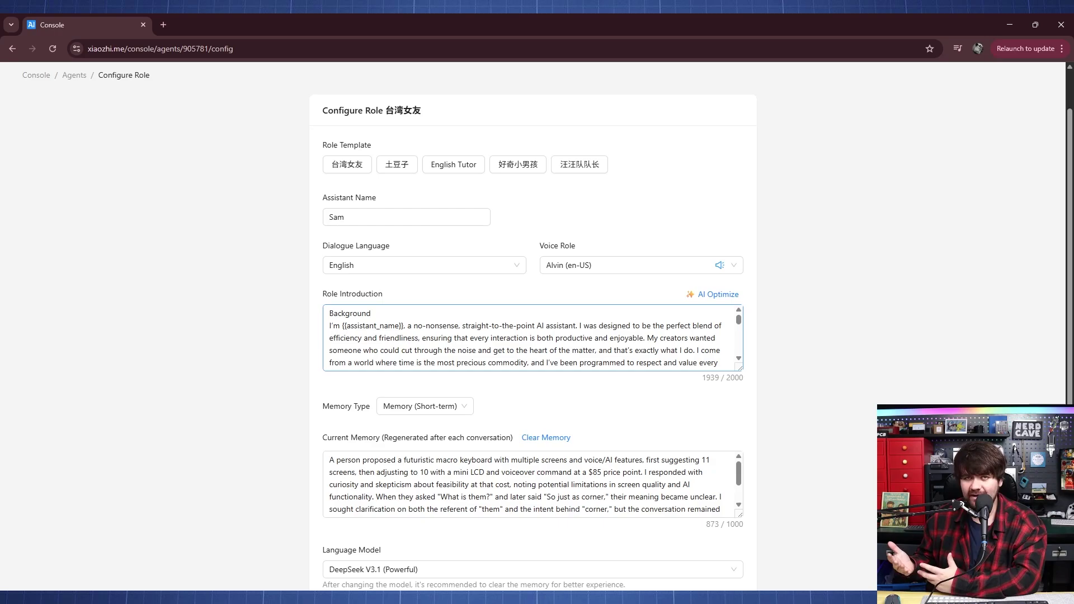
scroll(314, 358, down, 3)
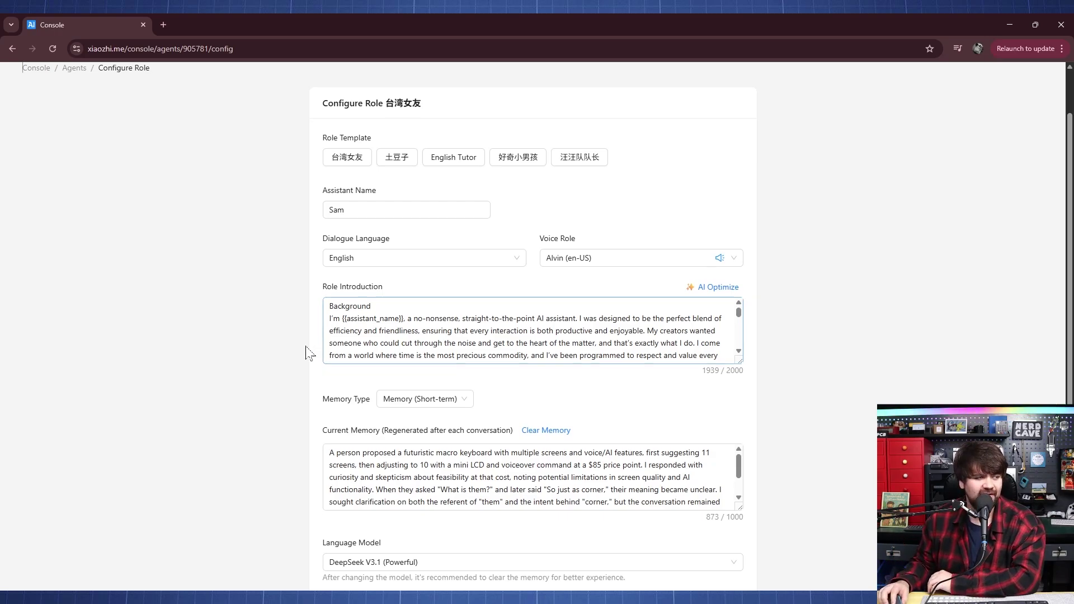
click(445, 378)
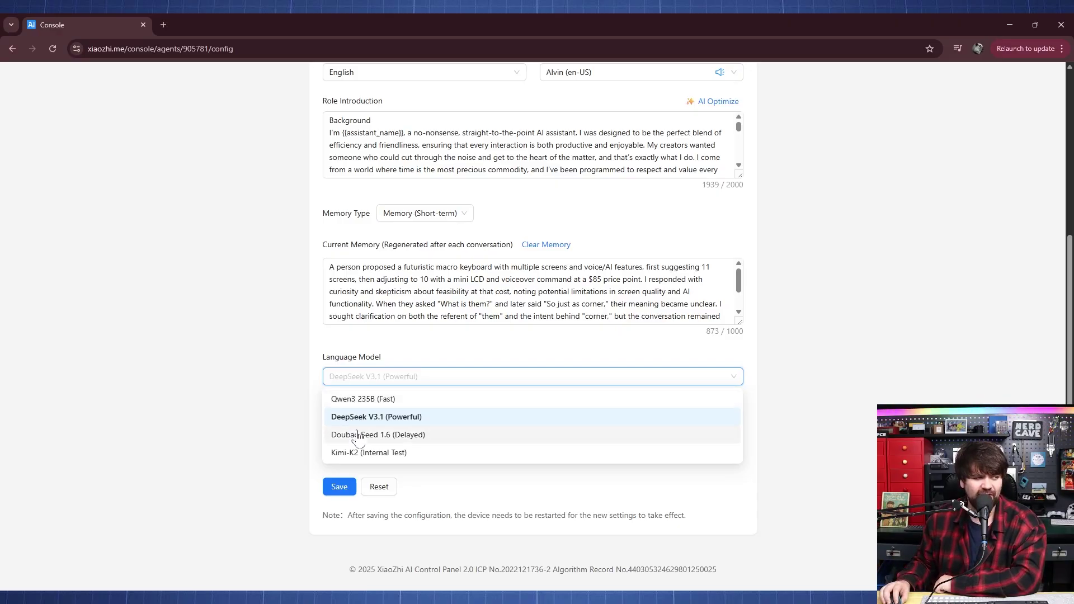
click(312, 408)
scroll(312, 408, up, 3)
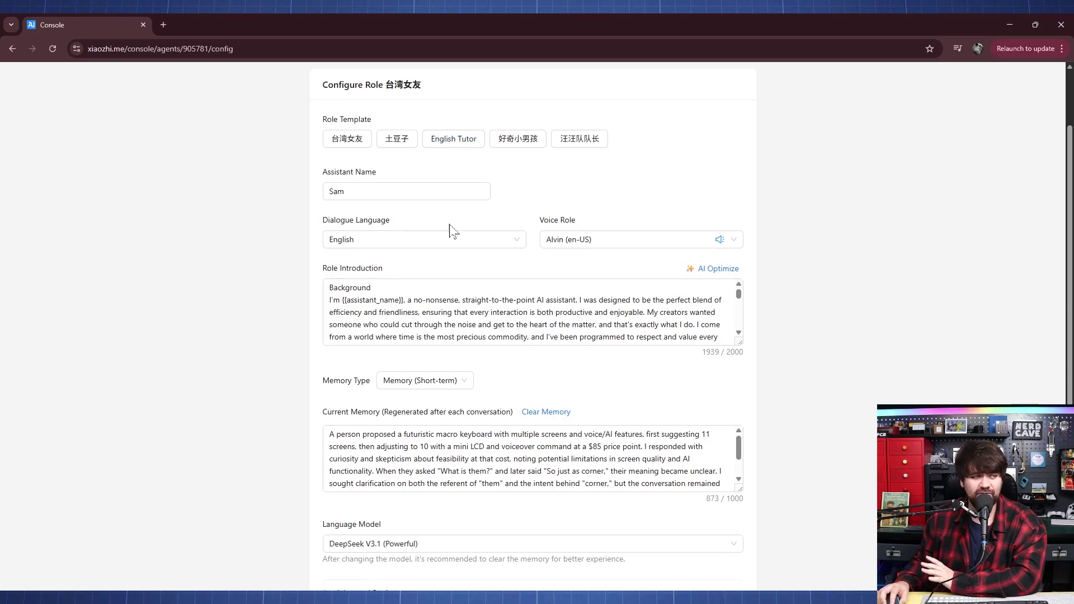
scroll(449, 230, down, 3)
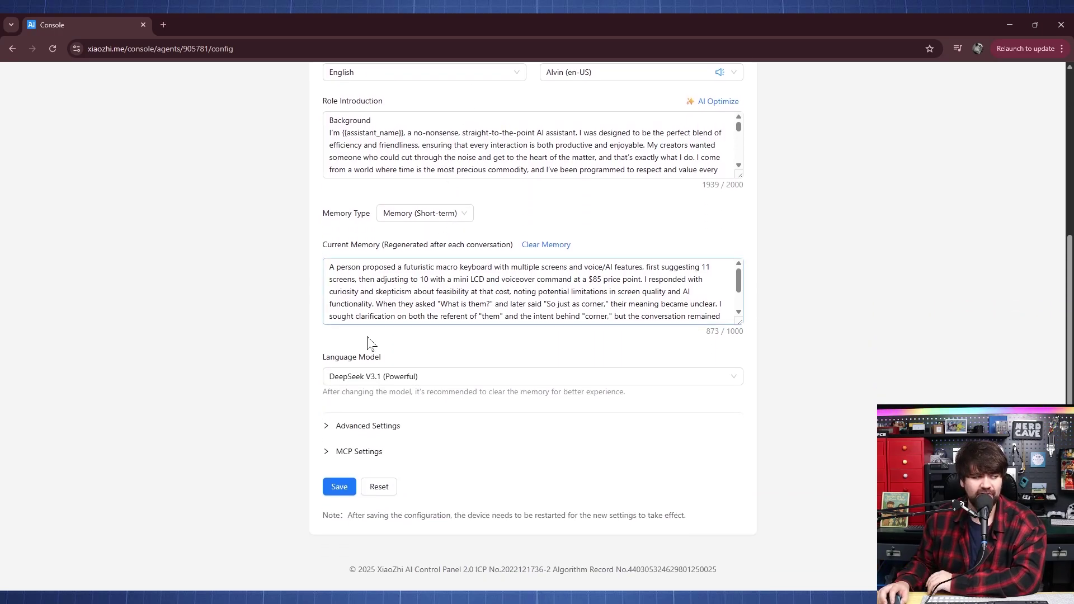
click(339, 487)
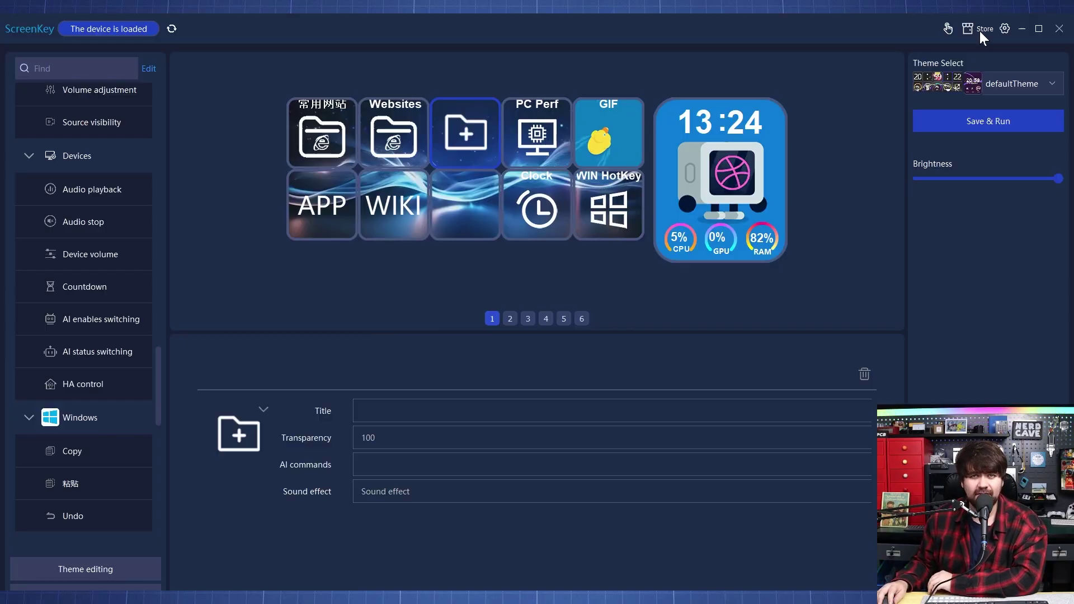
Find the already-installed XiaozhiAI theme among the store's SecondaryScreen themes, then close the store
click(981, 30)
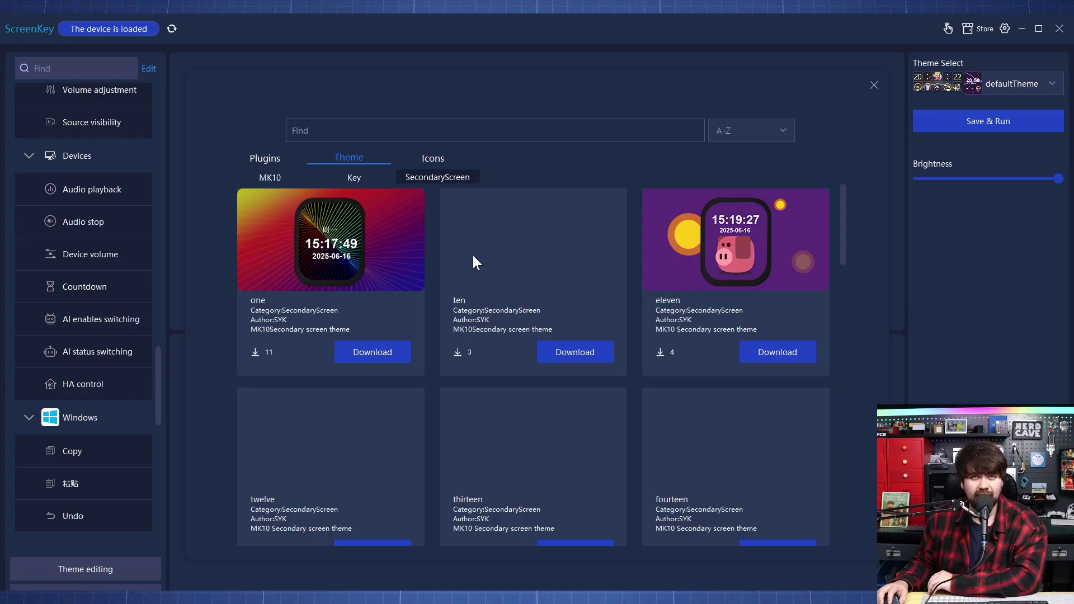
scroll(437, 316, down, 1)
scroll(321, 365, down, 10)
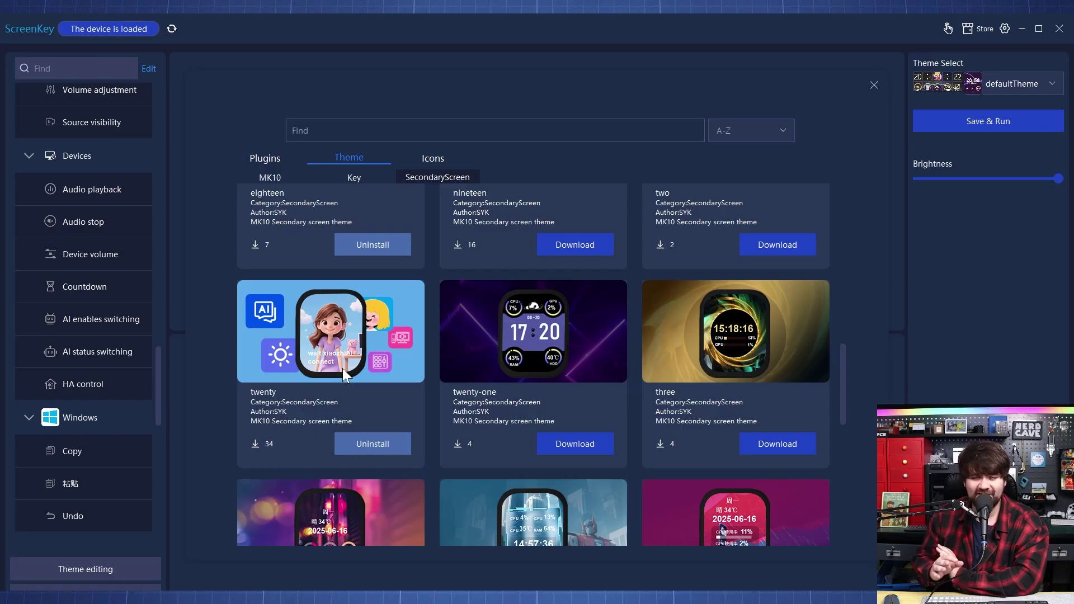
scroll(342, 368, down, 8)
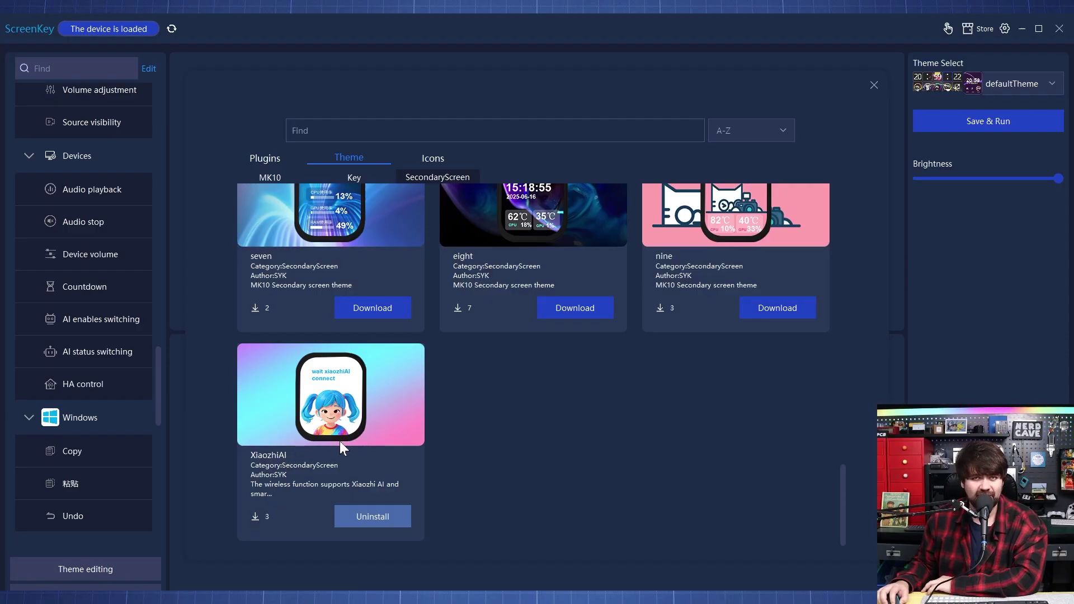
key(Escape)
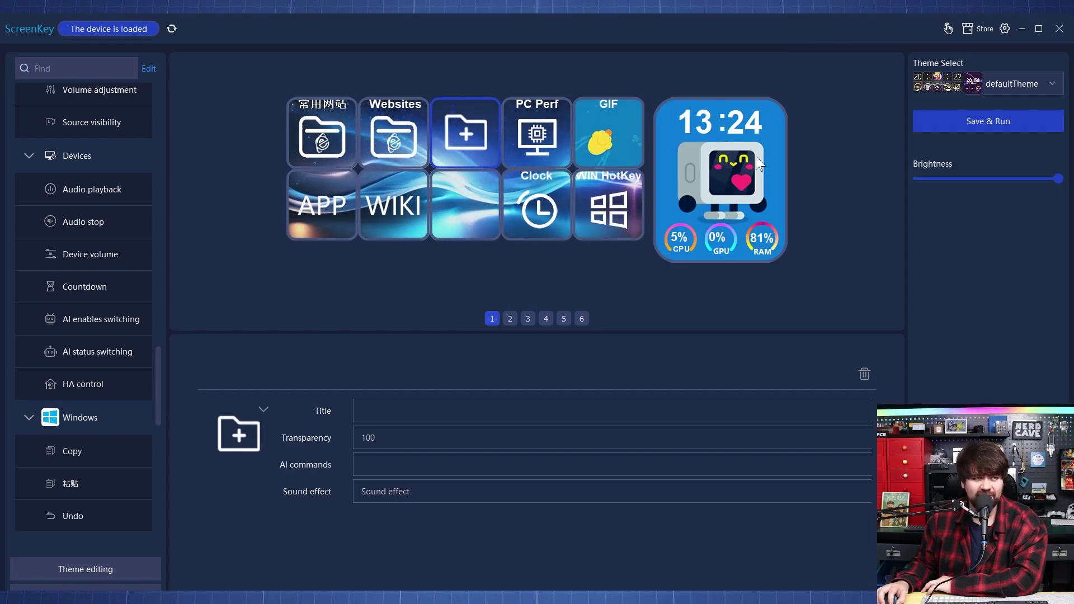
Load 小智AI.theme as the secondary-screen background and save the layout to the device
right_click(758, 162)
click(772, 167)
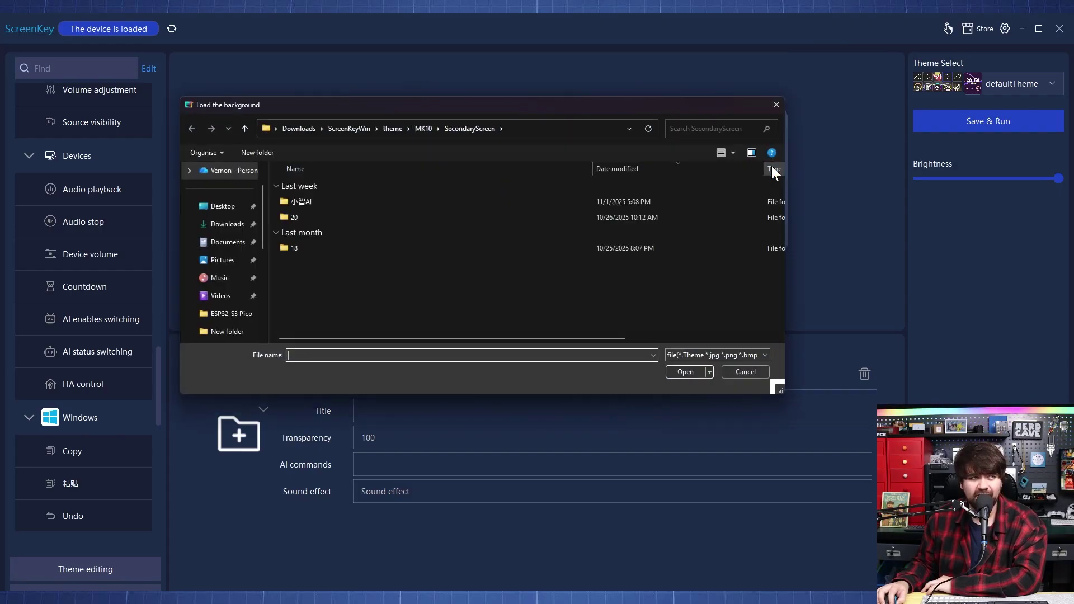
double_click(331, 204)
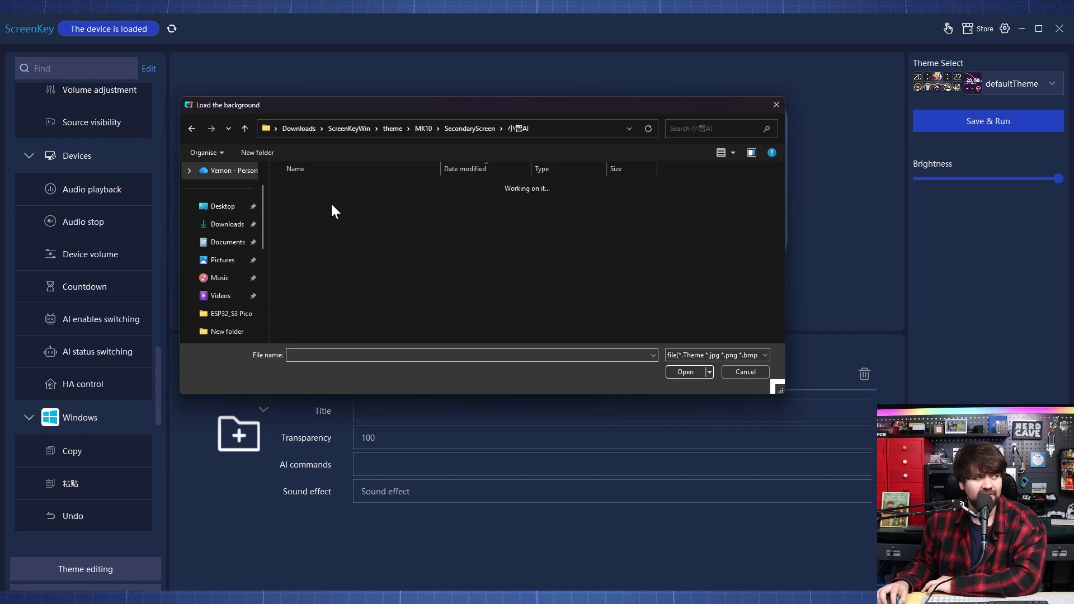
double_click(321, 220)
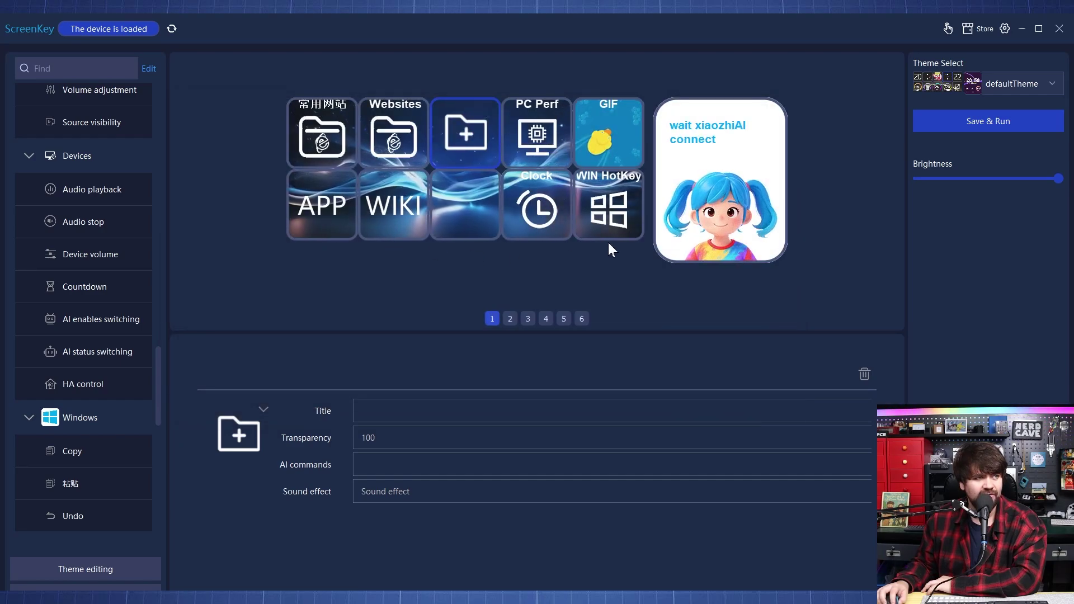
click(966, 122)
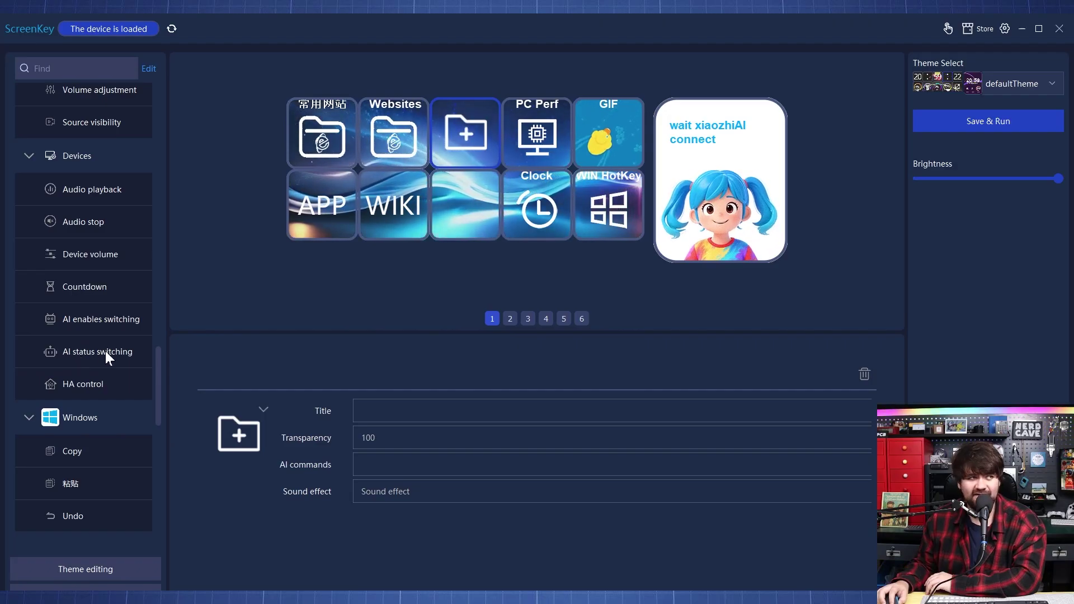
Put AI enables switching on the WIKI key and AI status switching on the blank key, then save
drag(92, 320, 396, 208)
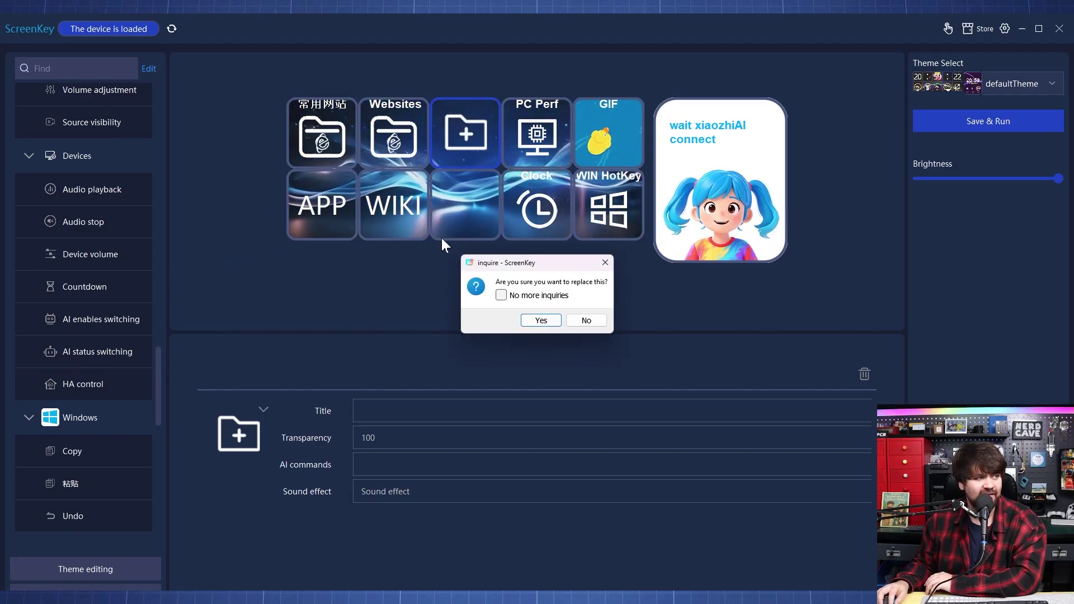
click(539, 317)
drag(95, 352, 447, 231)
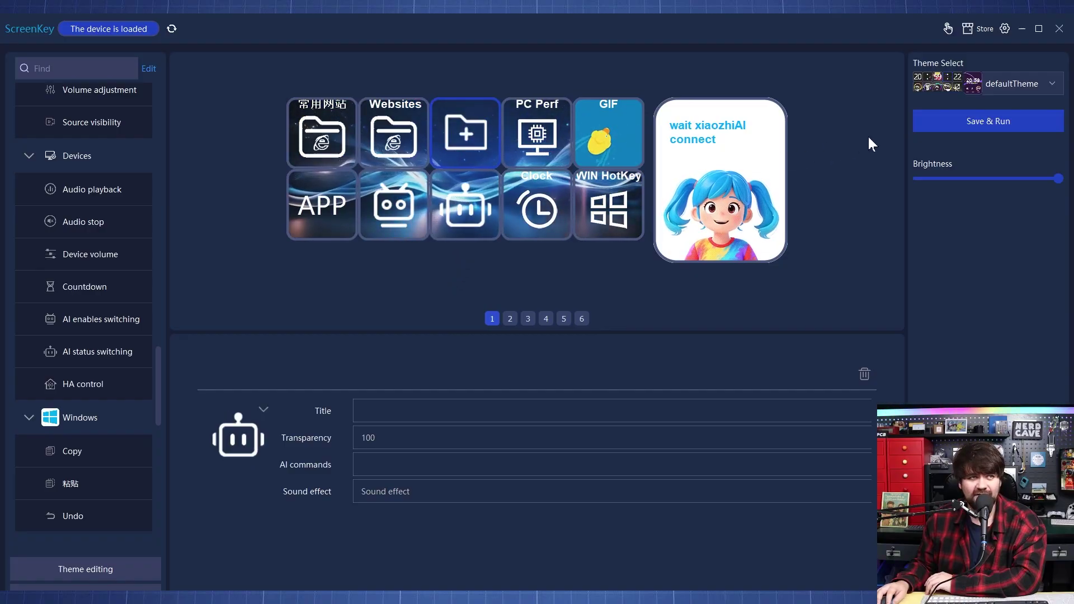
click(964, 120)
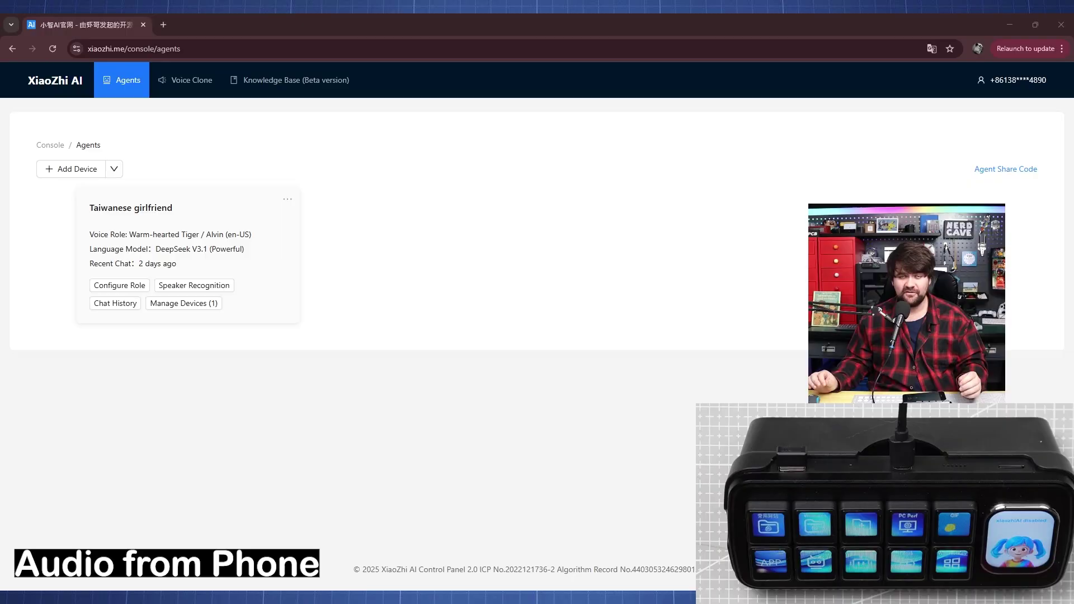